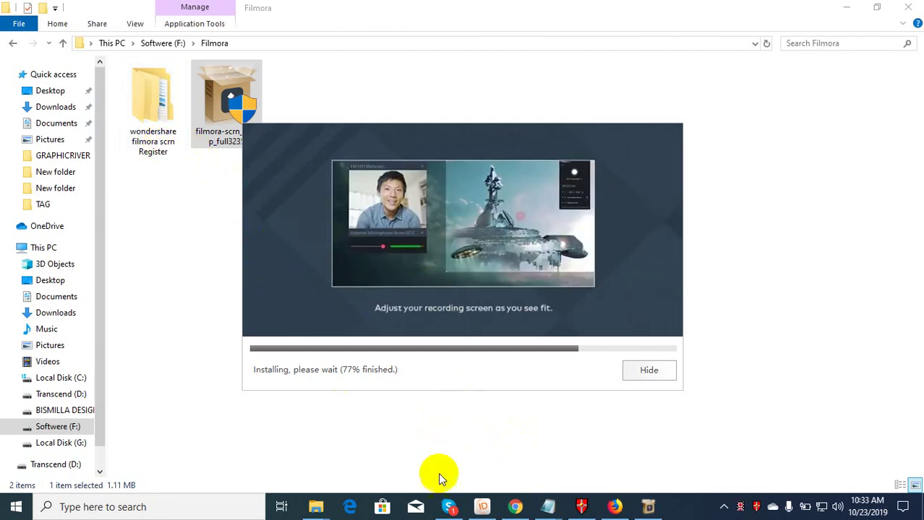
- Check Firefox and the installer at about 80%, then bring the Filmora folder window forward
click(615, 507)
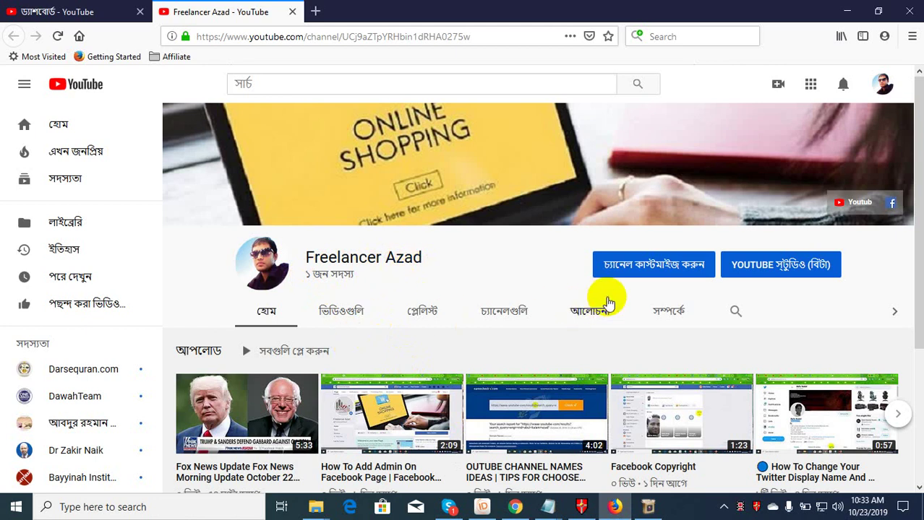
click(649, 506)
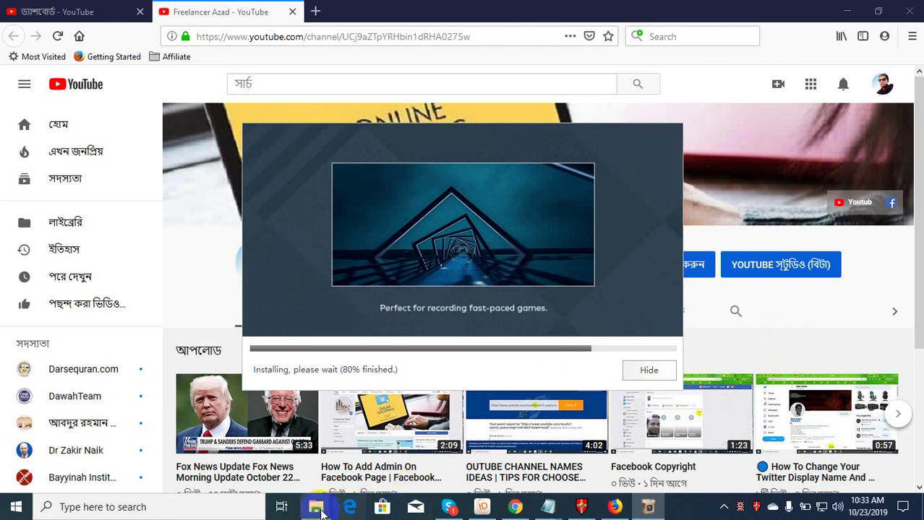
mouse_move(319, 510)
click(361, 450)
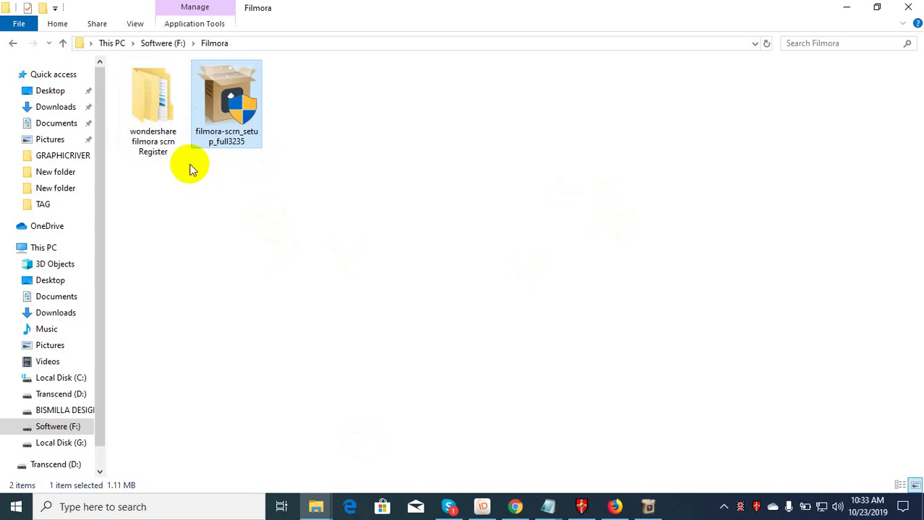
- Inspect the Register folder, return to Filmora, and check the installer's progress at 83%
double_click(161, 147)
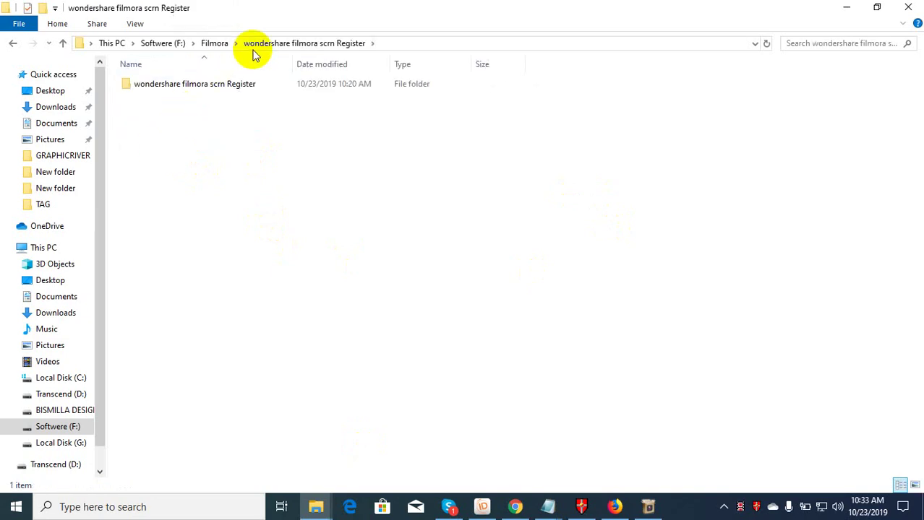
click(215, 43)
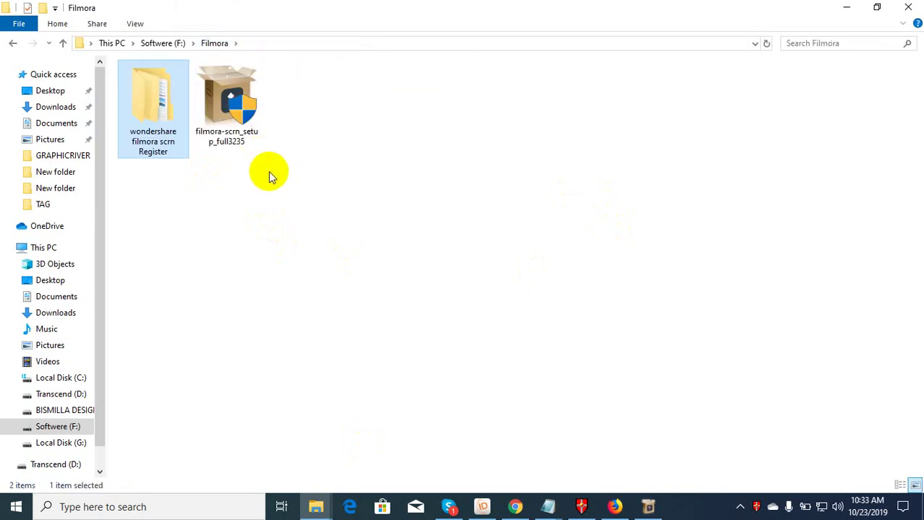
mouse_move(647, 506)
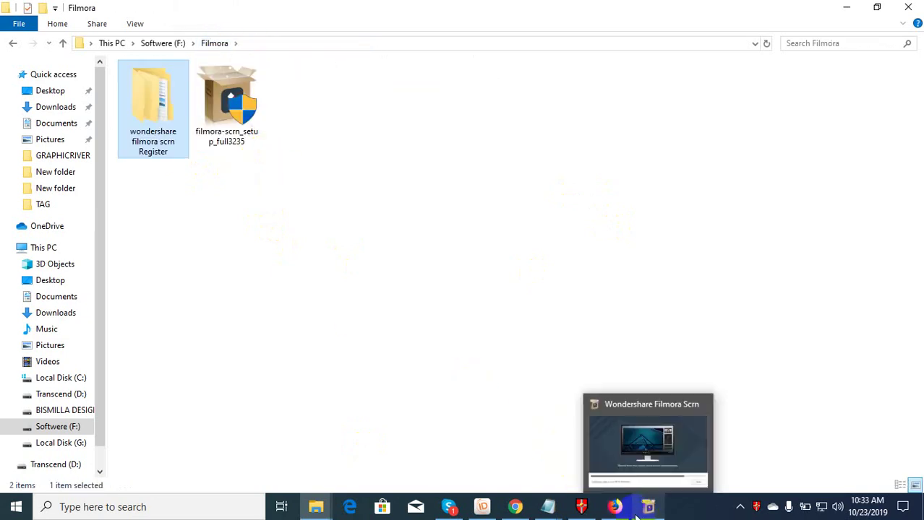
click(639, 481)
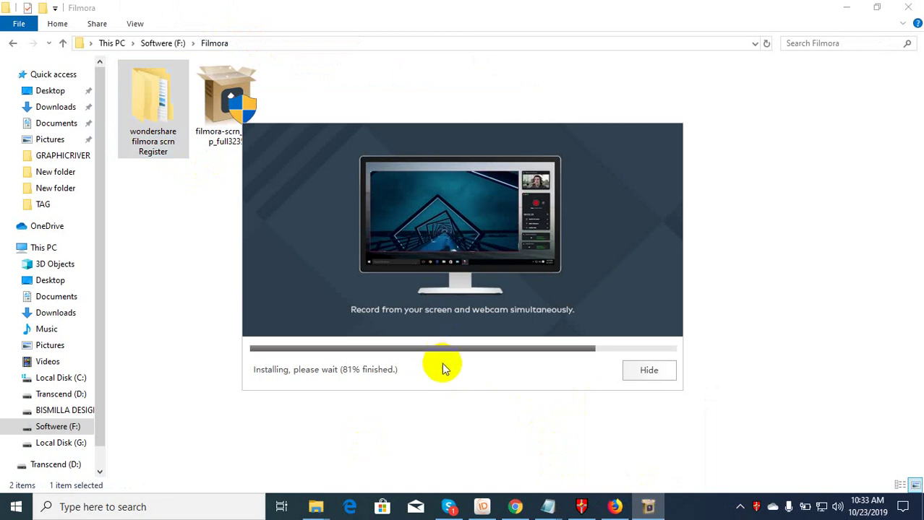
click(614, 507)
click(648, 507)
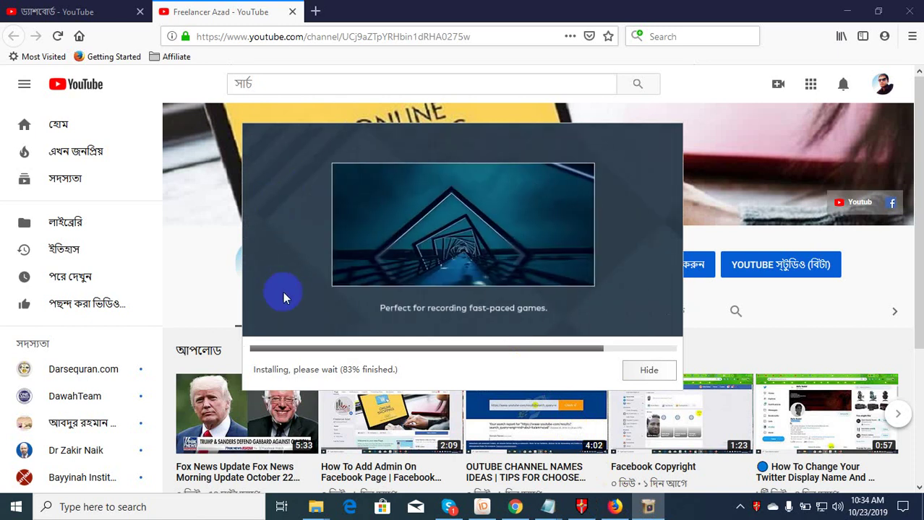
- Open a new browser tab, return to the Hollywood News group, and check the installer
click(315, 11)
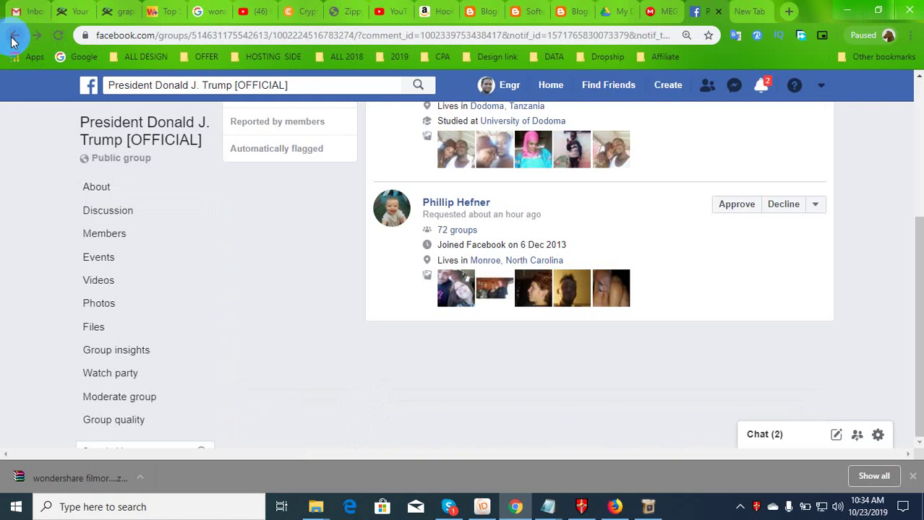
click(11, 36)
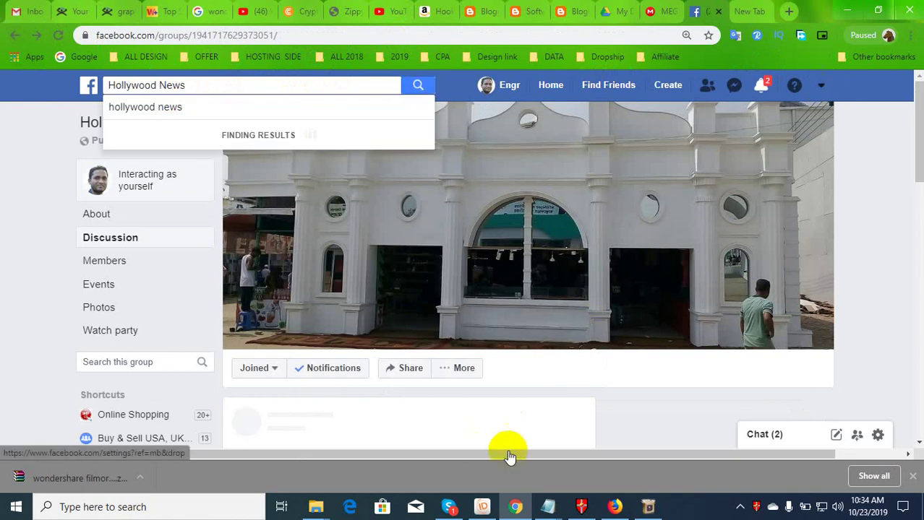
click(649, 508)
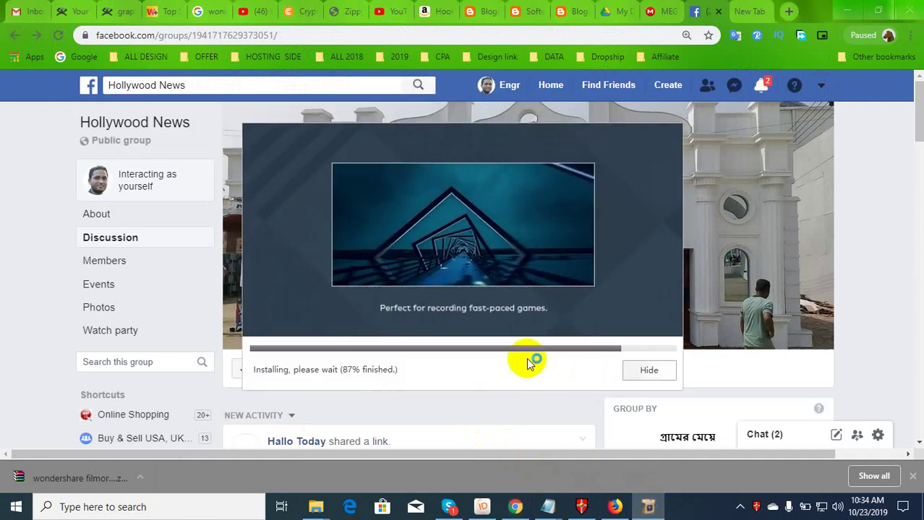
- Switch from the account menu to the managed business Page and scroll through its Home section
click(821, 87)
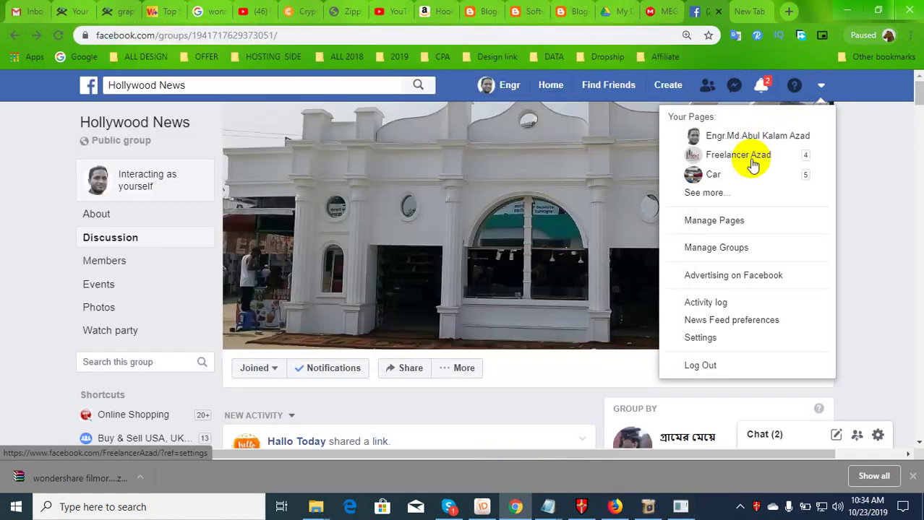
click(749, 158)
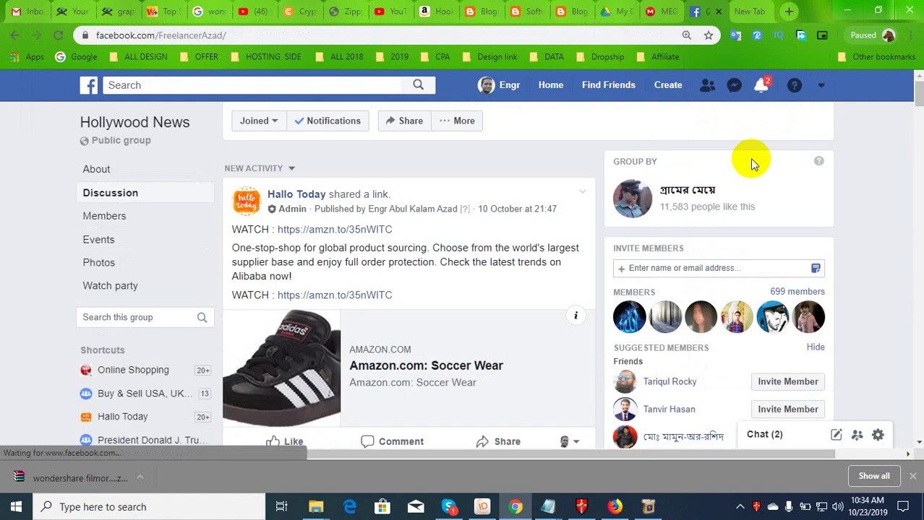
click(202, 198)
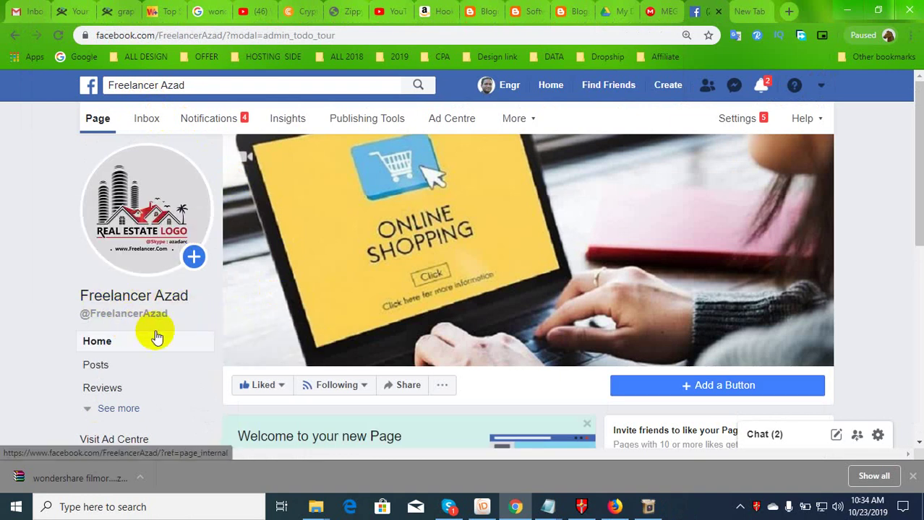
scroll(157, 338, down, 3)
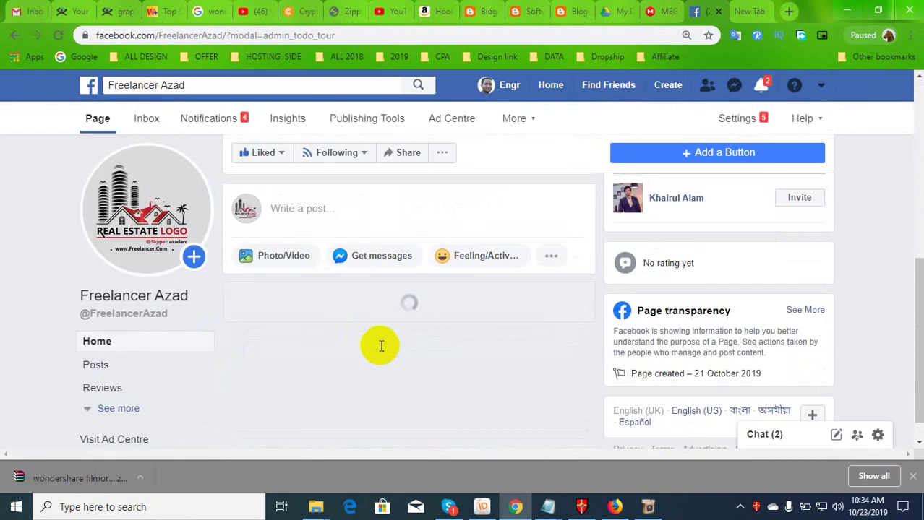
scroll(383, 351, down, 3)
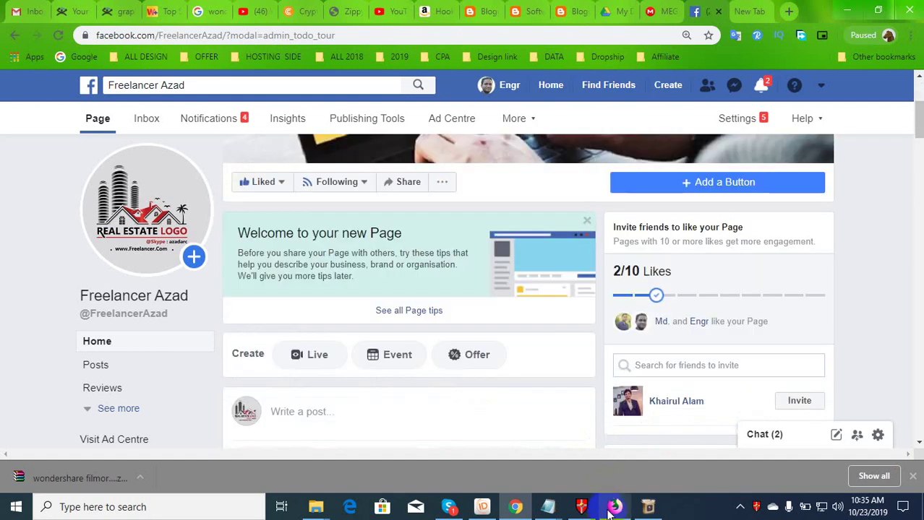
- Launch Filmora Scrn from the finished installer, clear the desktop, and start it from its desktop icon
click(648, 506)
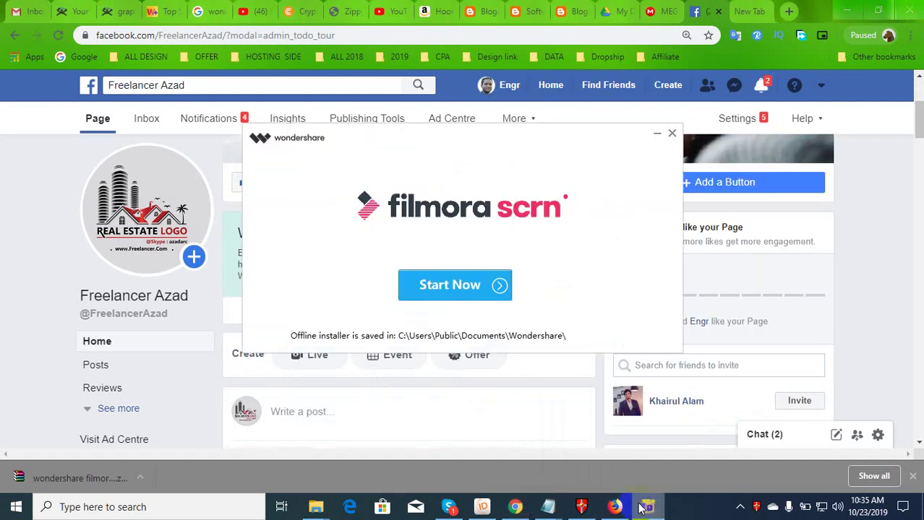
click(458, 286)
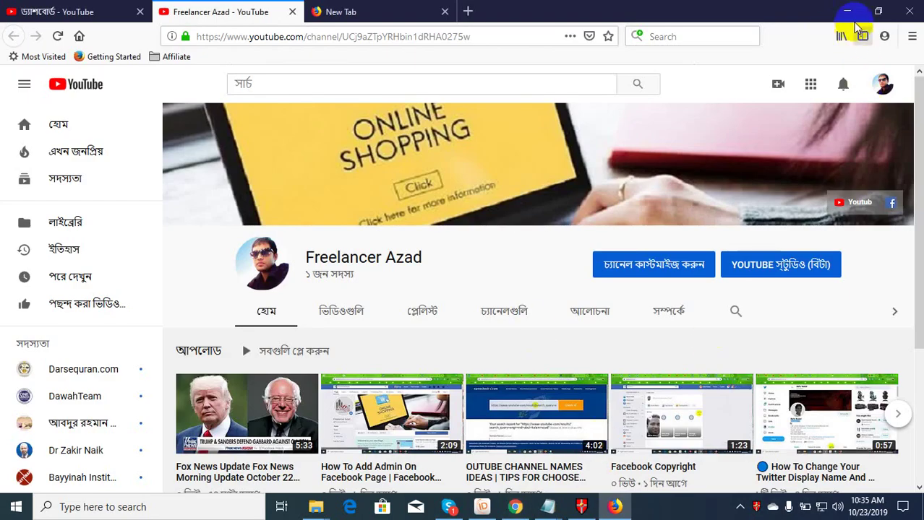
click(850, 14)
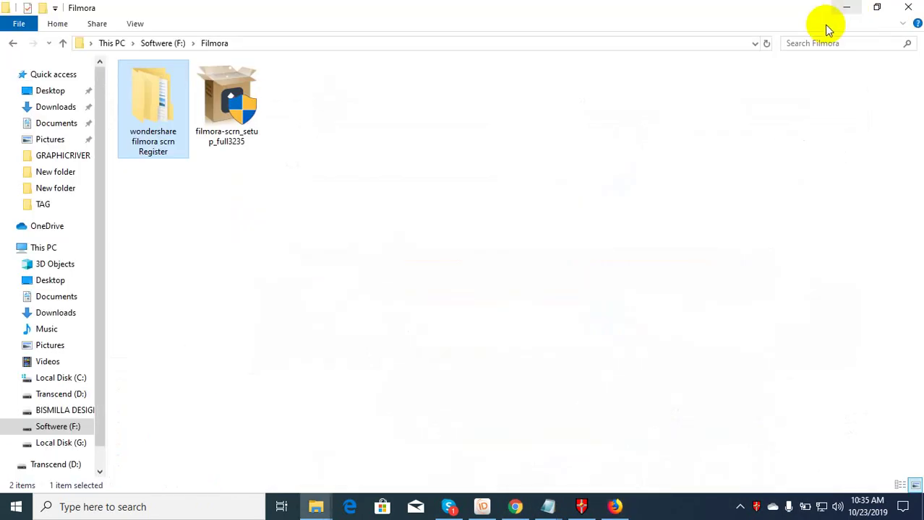
click(846, 8)
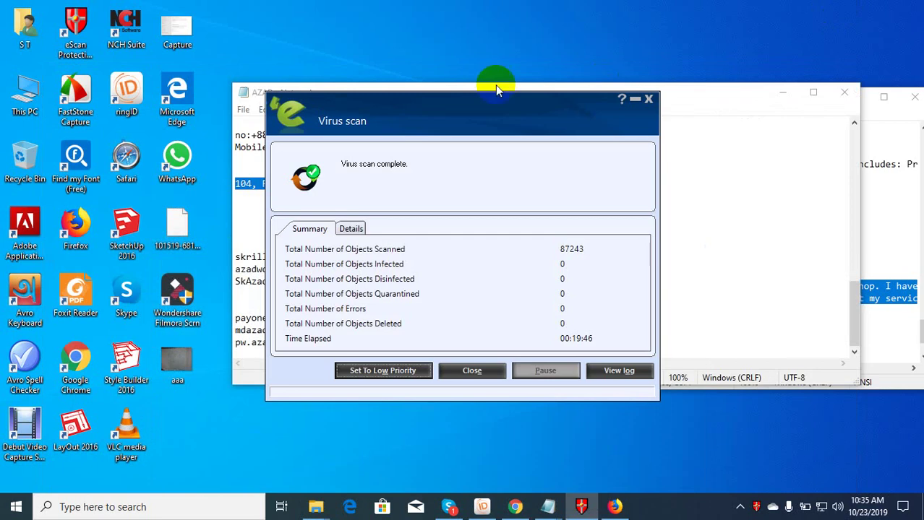
right_click(428, 42)
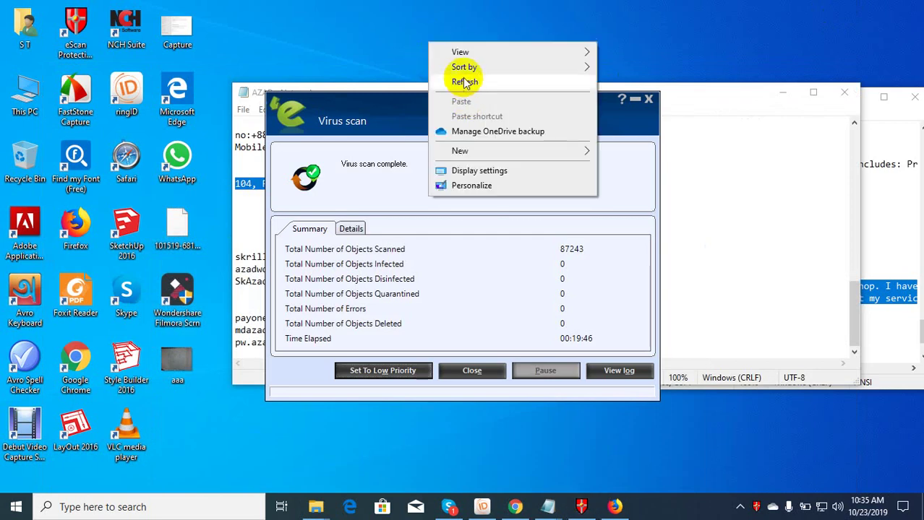
click(196, 309)
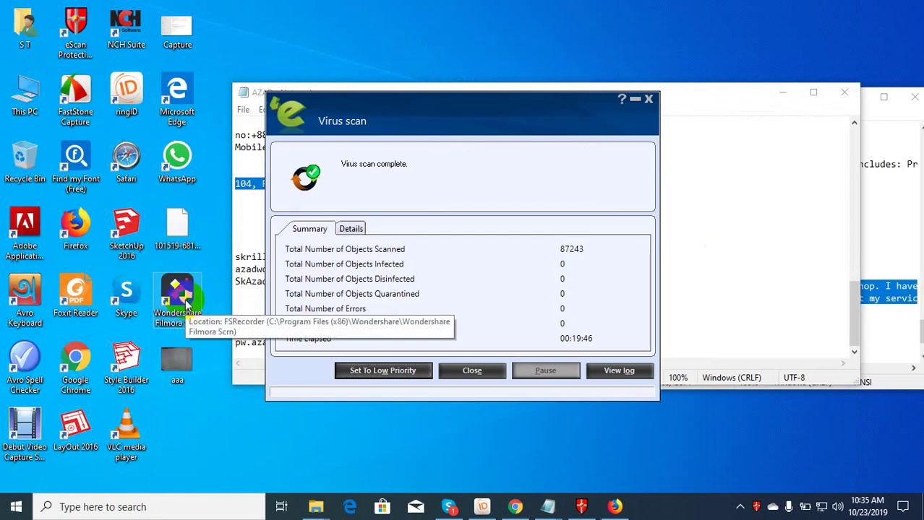
double_click(186, 307)
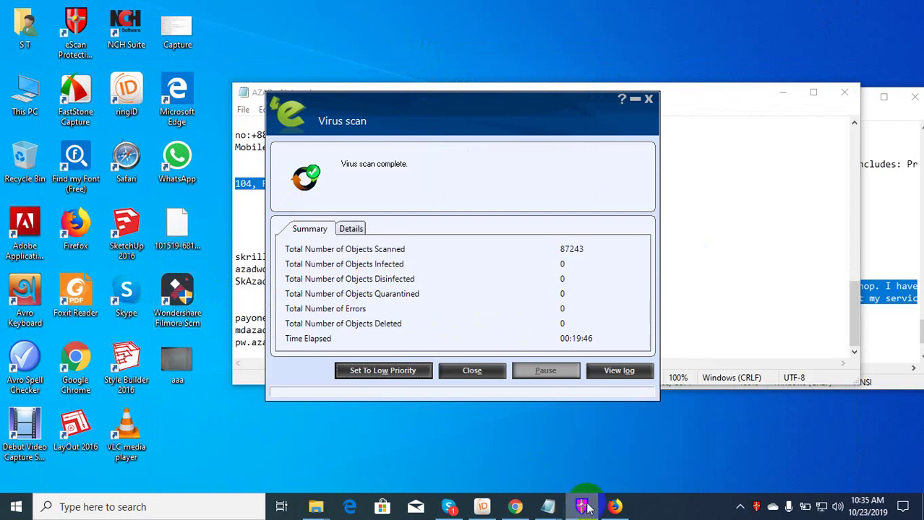
- Close the eScan virus-scan results and minimize both Notepad windows
mouse_move(584, 505)
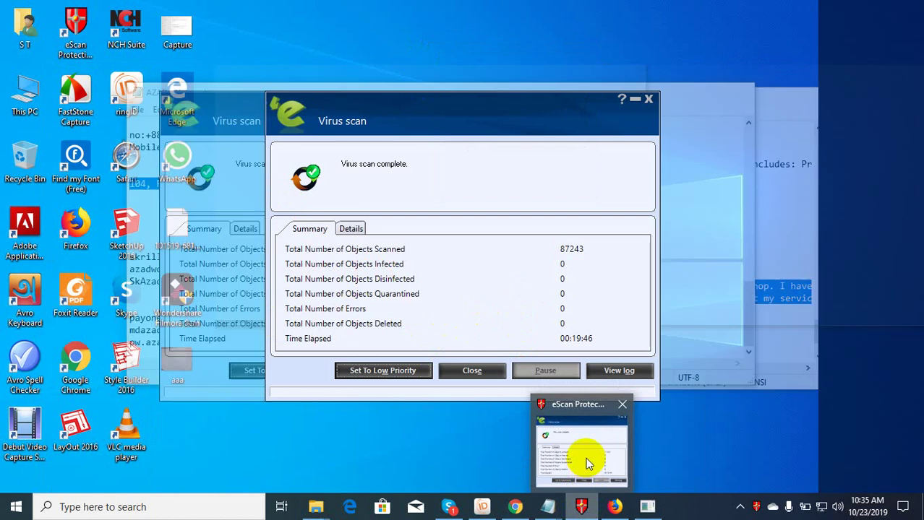
click(586, 449)
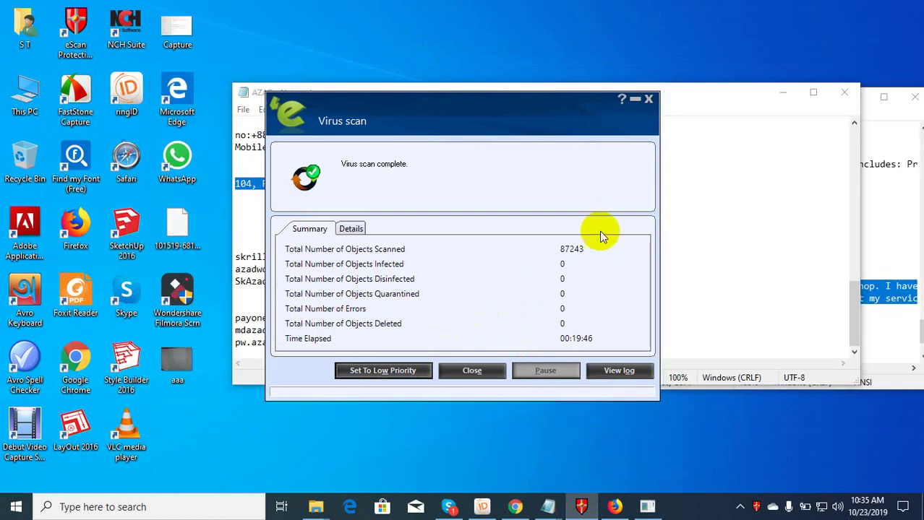
click(648, 100)
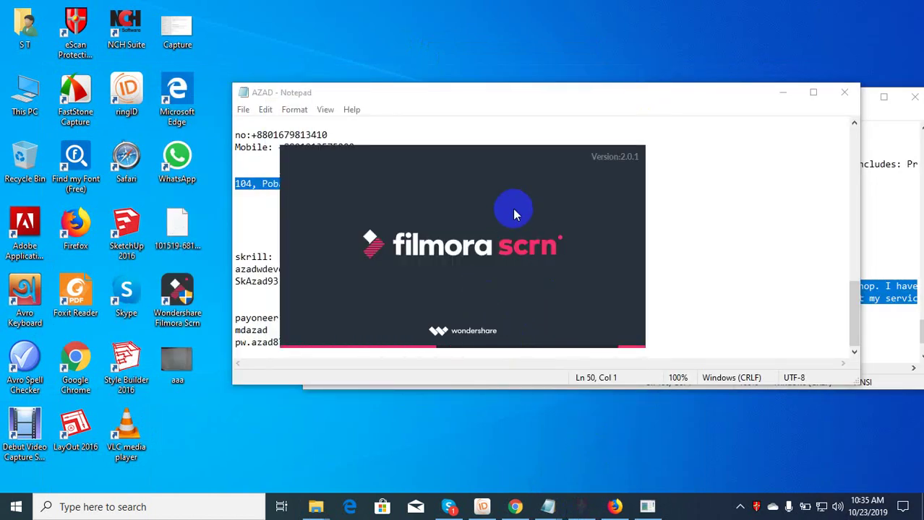
click(786, 93)
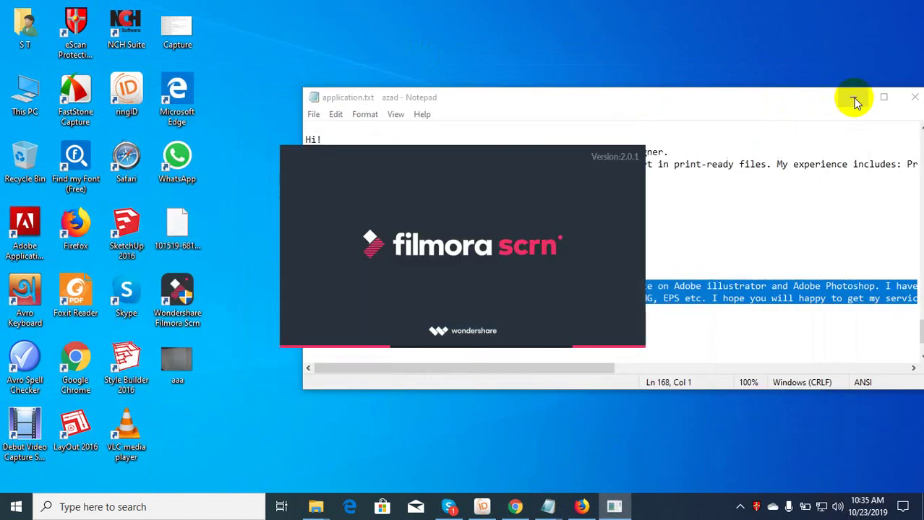
click(850, 99)
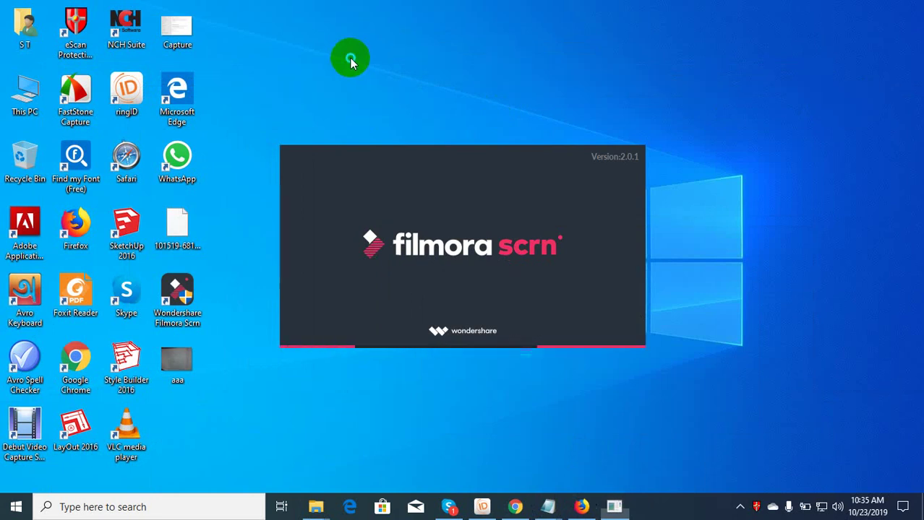
right_click(350, 58)
- Refresh the desktop, then use Get Started and Capture to frame a 1280 × 720 recording area
click(377, 98)
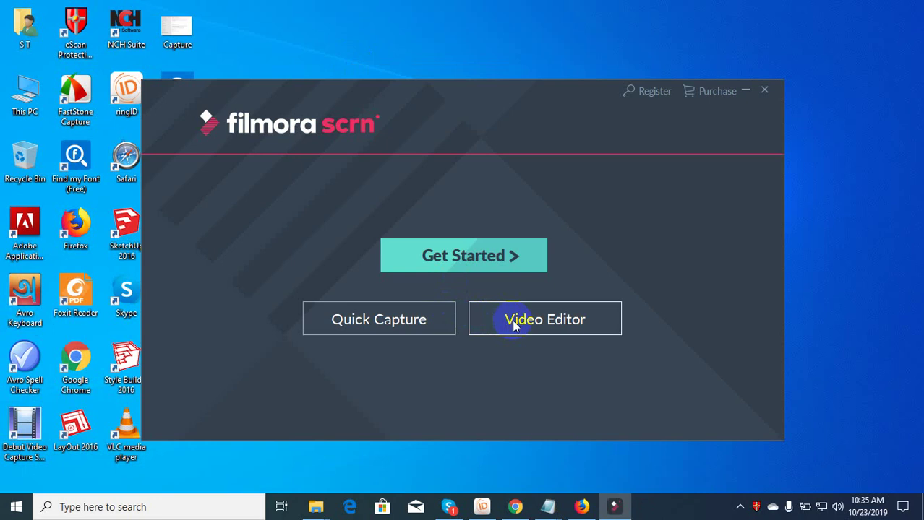
click(480, 256)
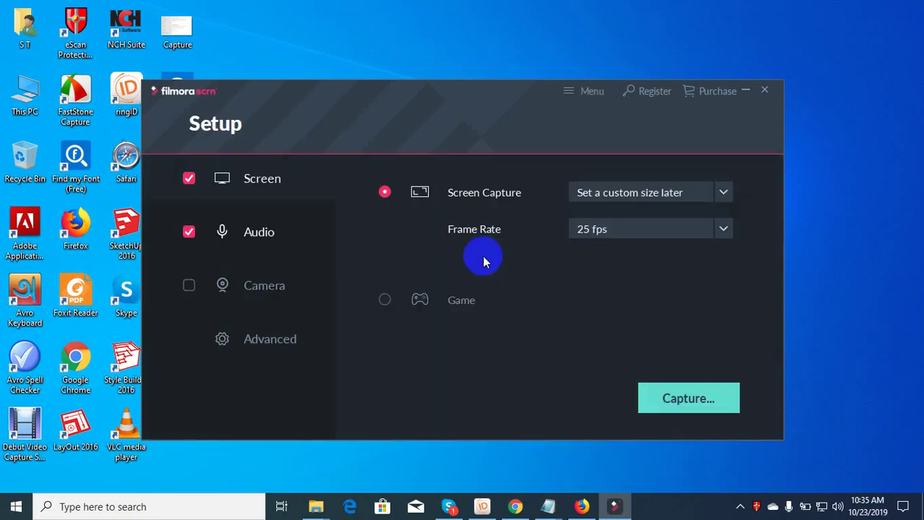
click(691, 399)
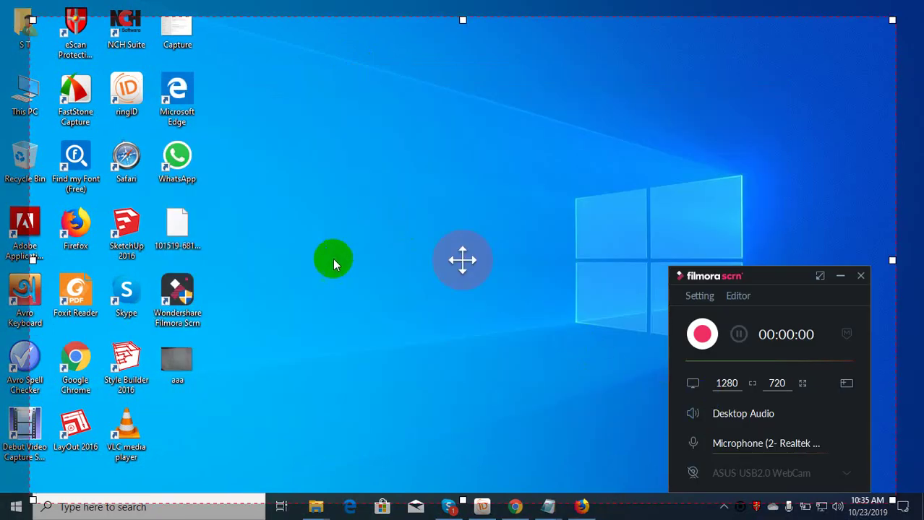
- Record a short desktop clip and stop it from the mini recording bar
click(702, 334)
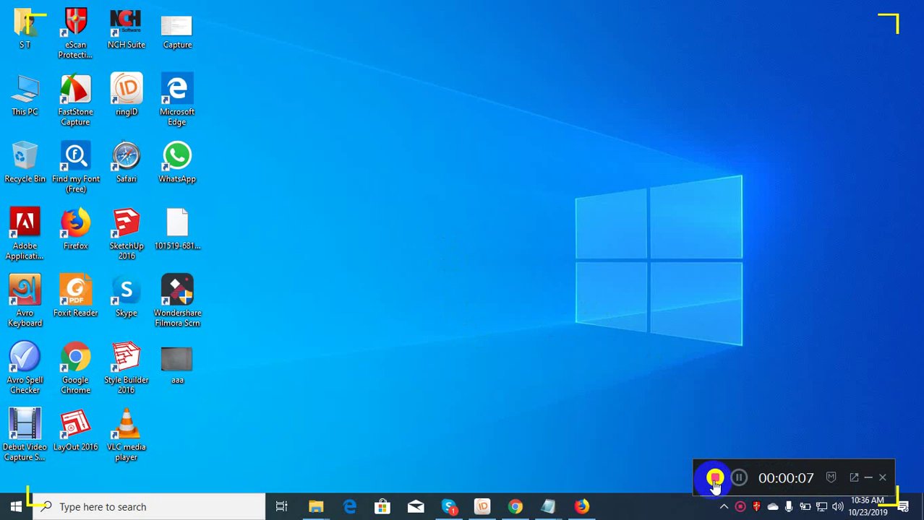
click(714, 479)
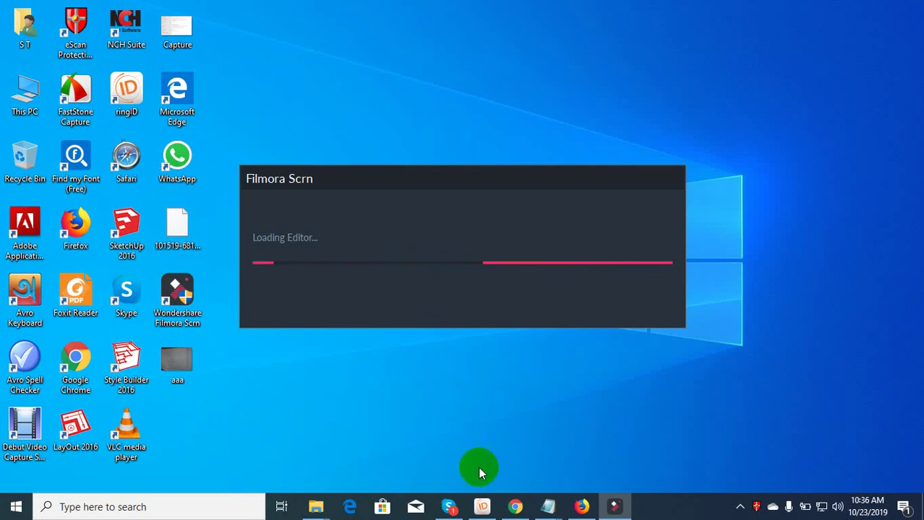
mouse_move(316, 503)
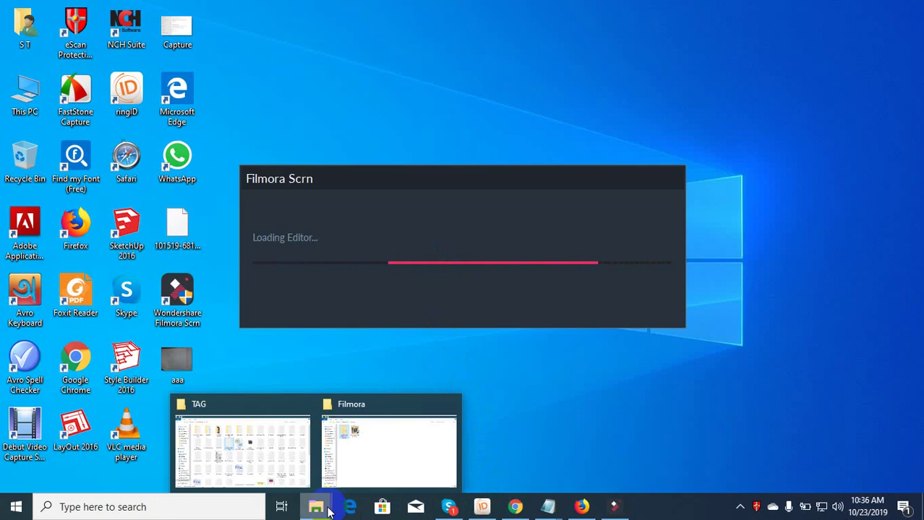
- Copy UpdateRegister.dll from the Register folder and minimize File Explorer
click(367, 470)
click(154, 139)
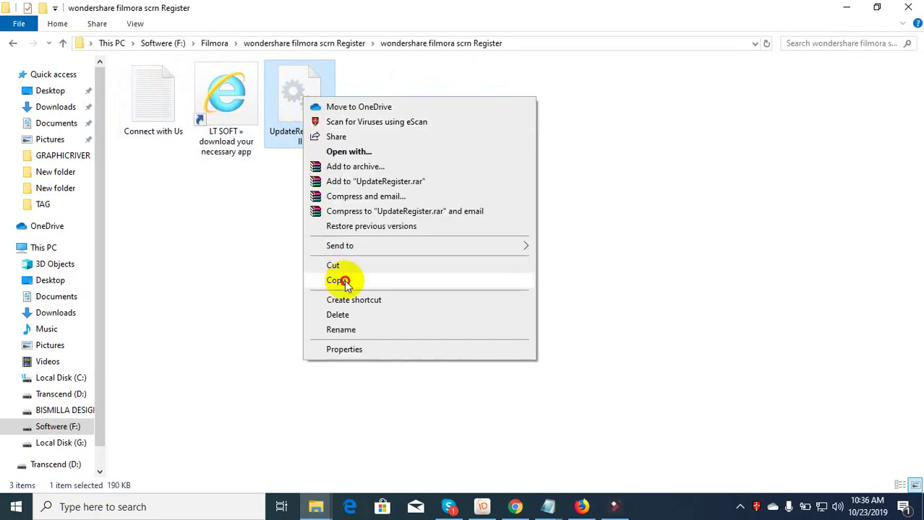
click(340, 280)
click(840, 11)
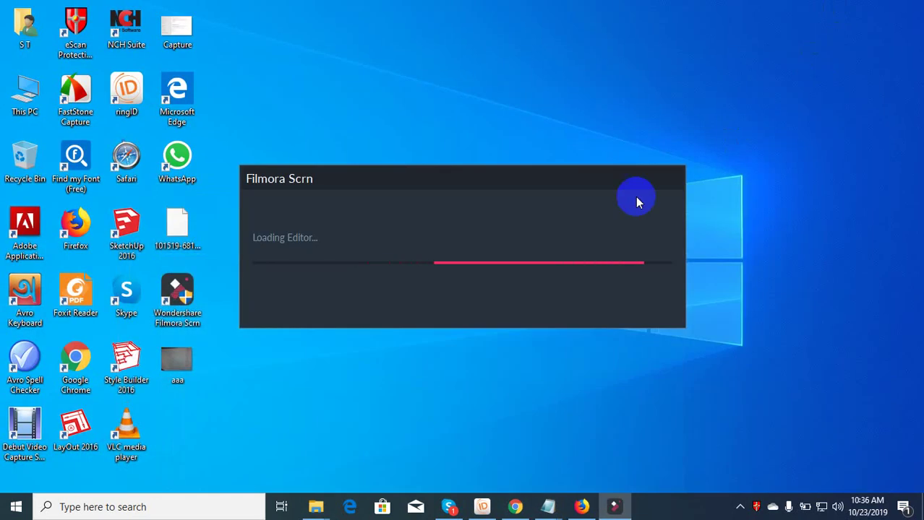
- Refresh the desktop four times while Filmora Scrn finishes loading the editor
right_click(375, 149)
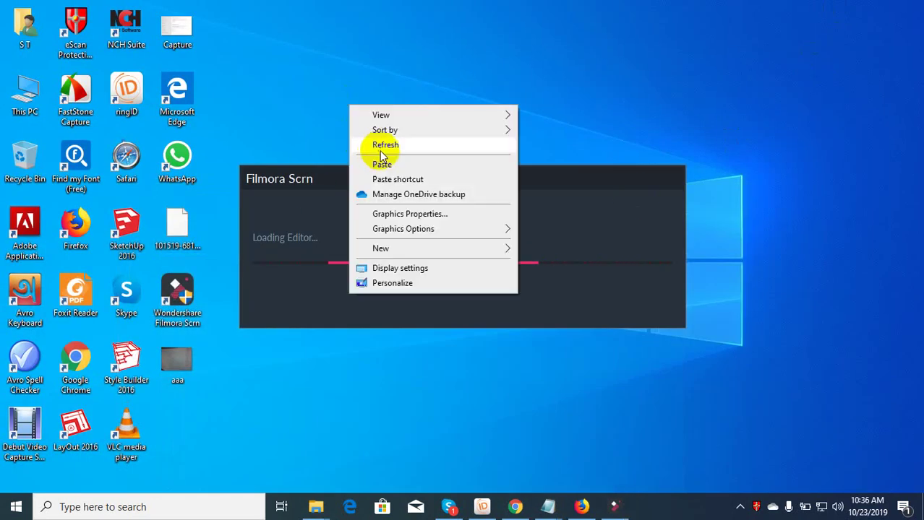
click(376, 143)
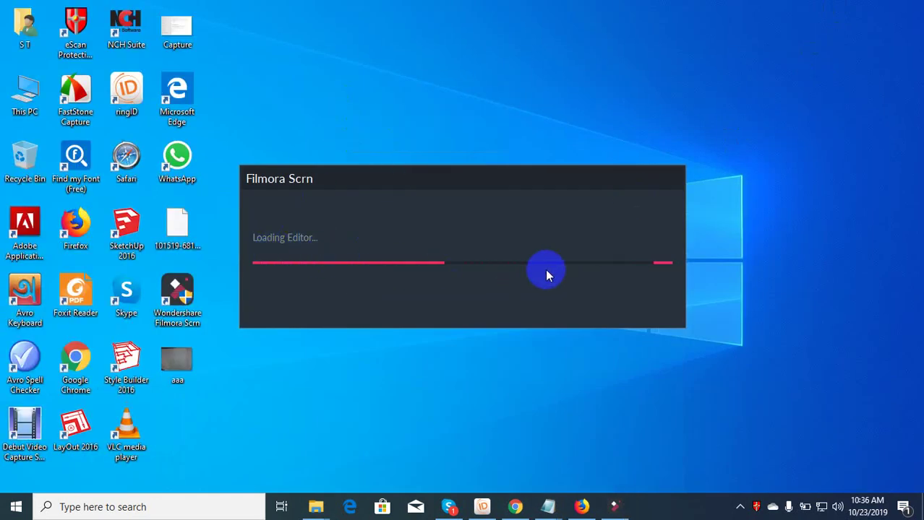
right_click(472, 75)
click(495, 117)
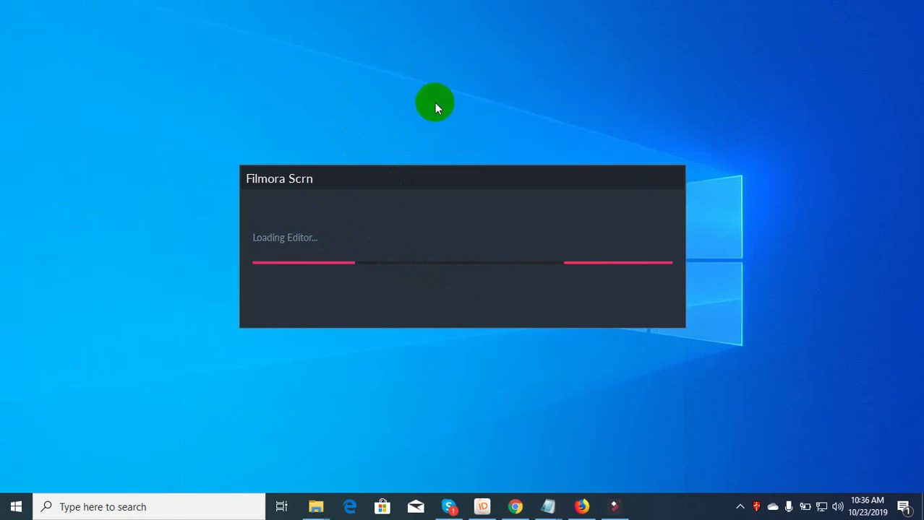
right_click(405, 72)
click(428, 111)
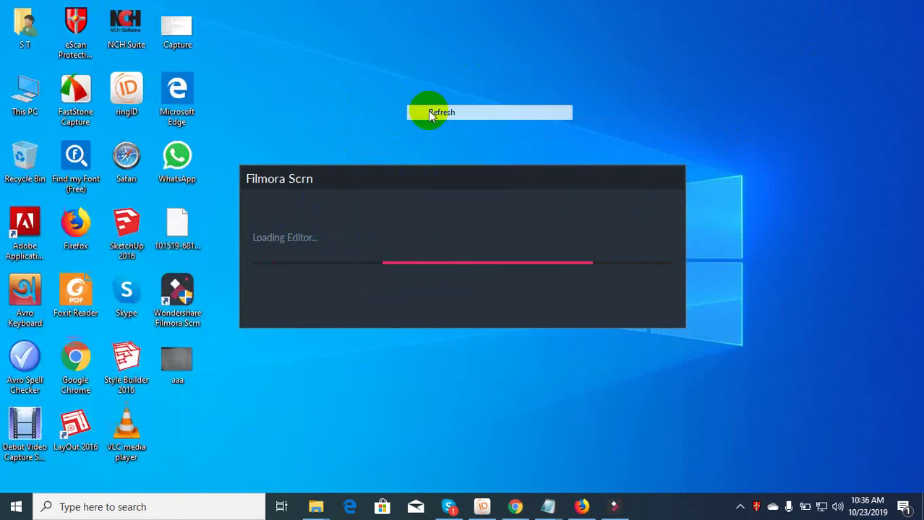
right_click(339, 53)
click(366, 92)
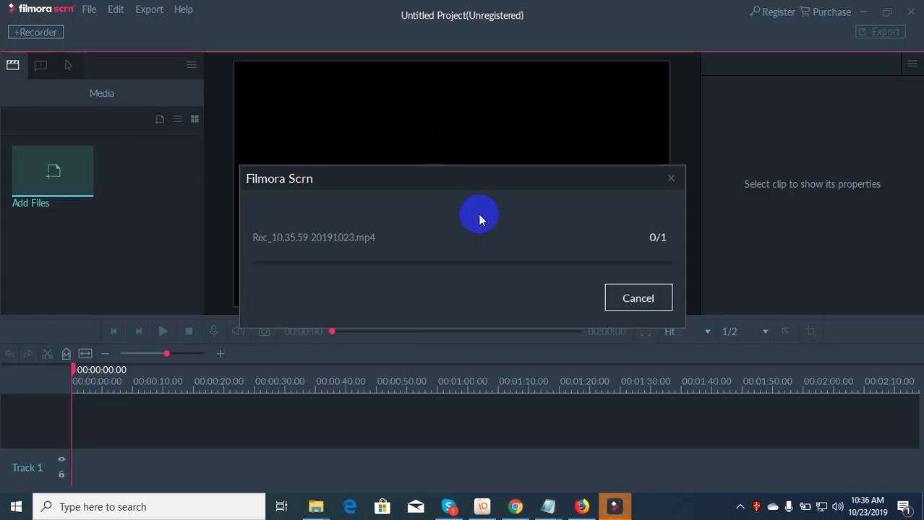
- Dismiss the import dialog and drag the 7-second recording onto Track 1 of the timeline
click(637, 298)
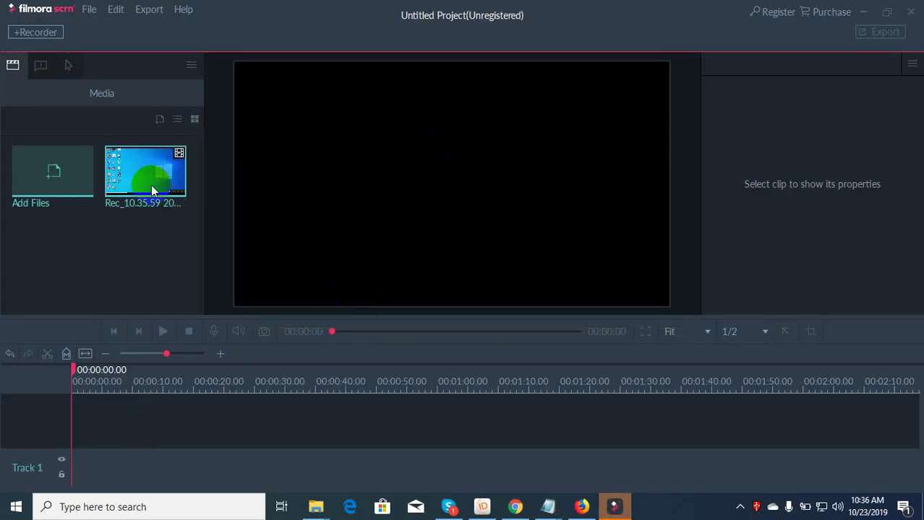
drag(152, 187, 140, 404)
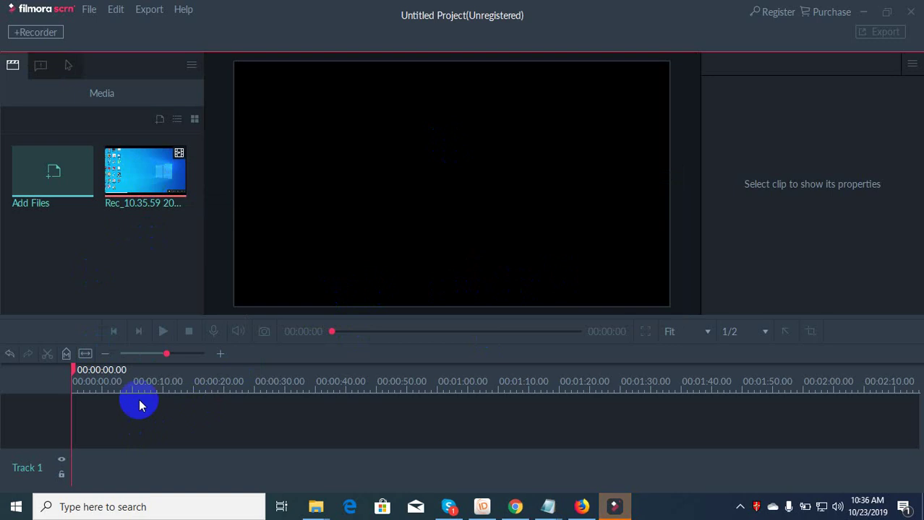
drag(85, 436, 150, 430)
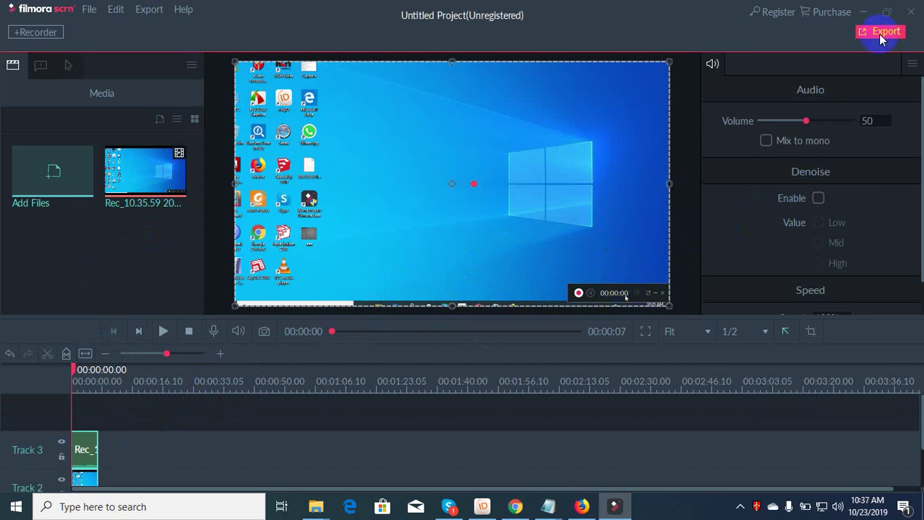
- Export the recording as MP4 to My Project2.mp4, choosing the free trial over registration
click(881, 34)
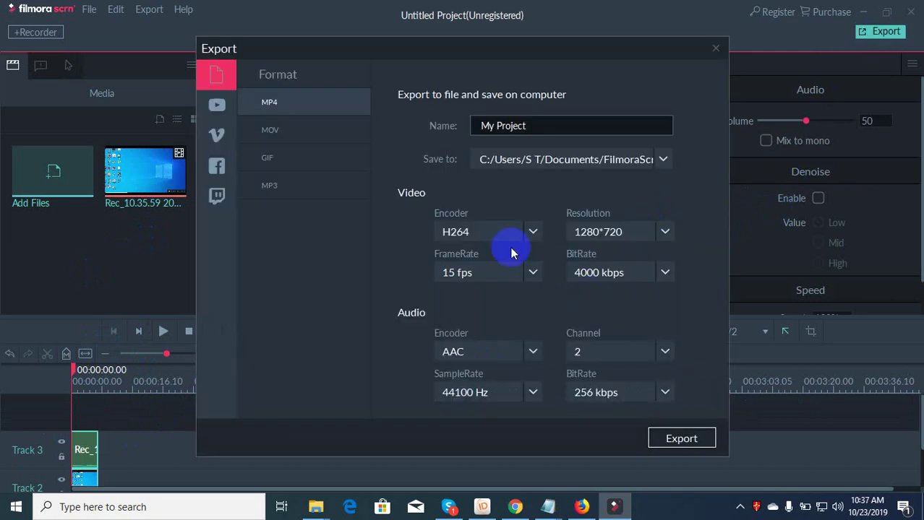
click(681, 438)
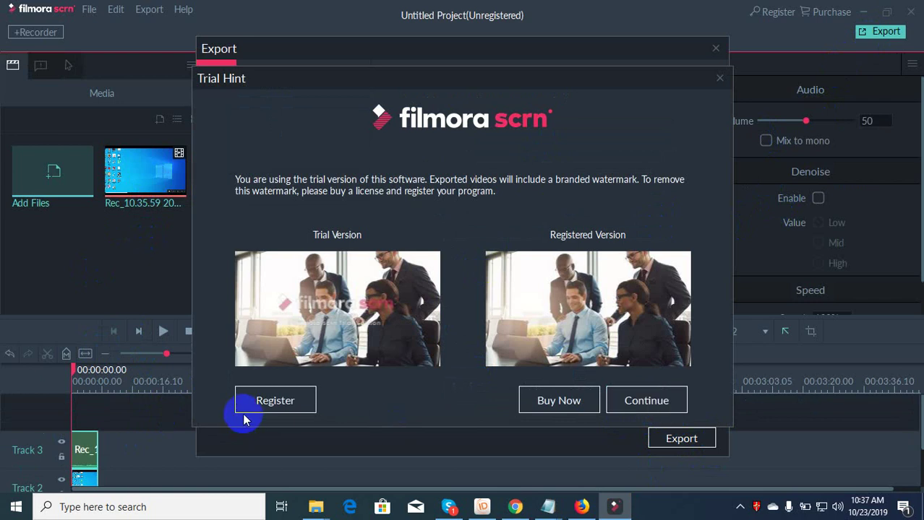
click(268, 407)
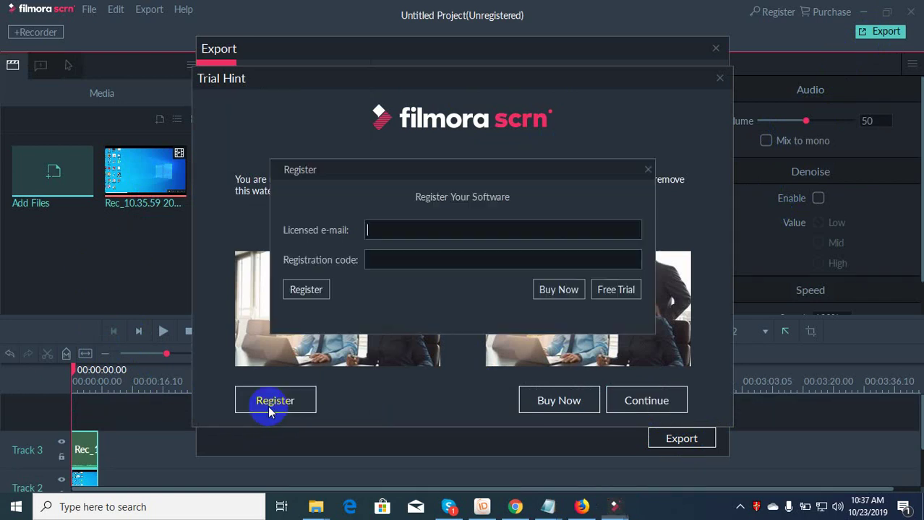
click(615, 290)
click(638, 399)
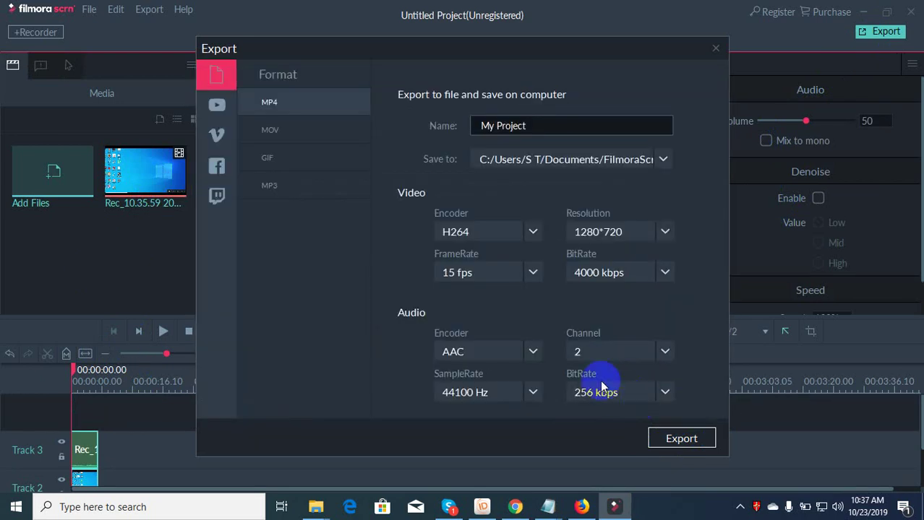
click(682, 438)
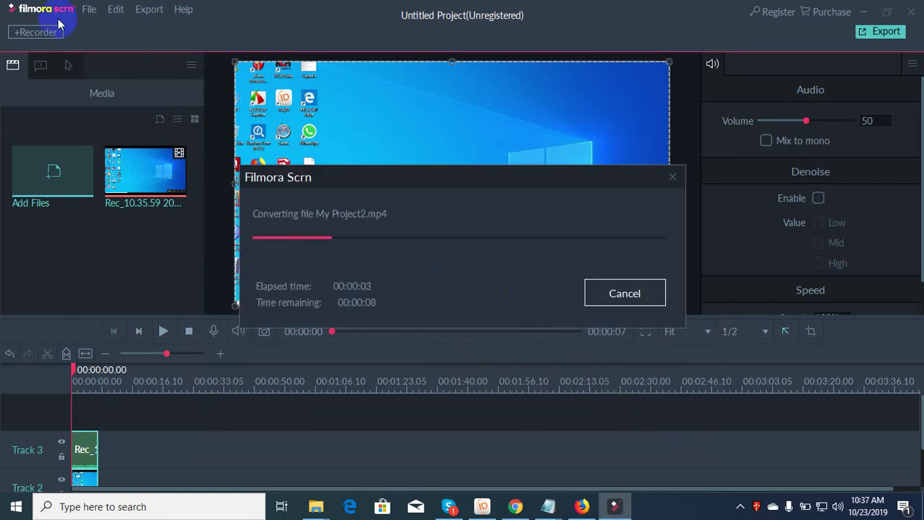
- Abort the running conversion and close the editor without saving the project
click(620, 294)
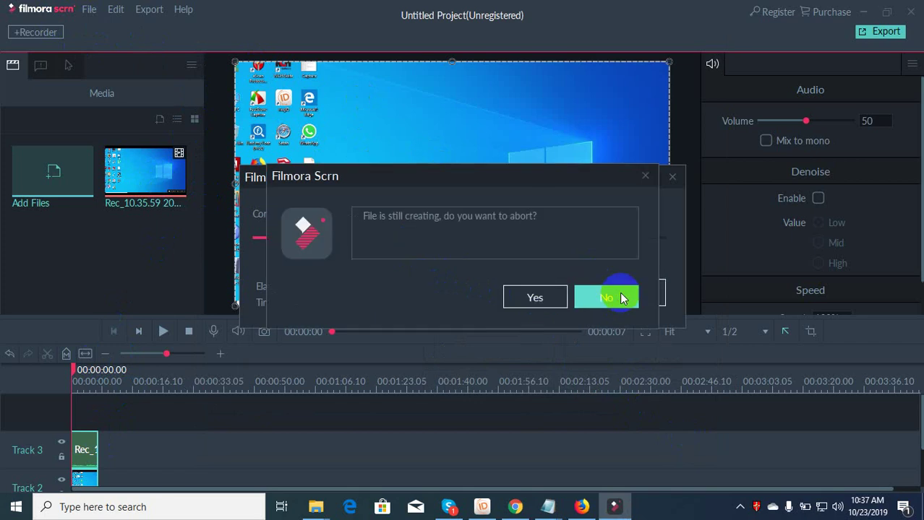
click(534, 298)
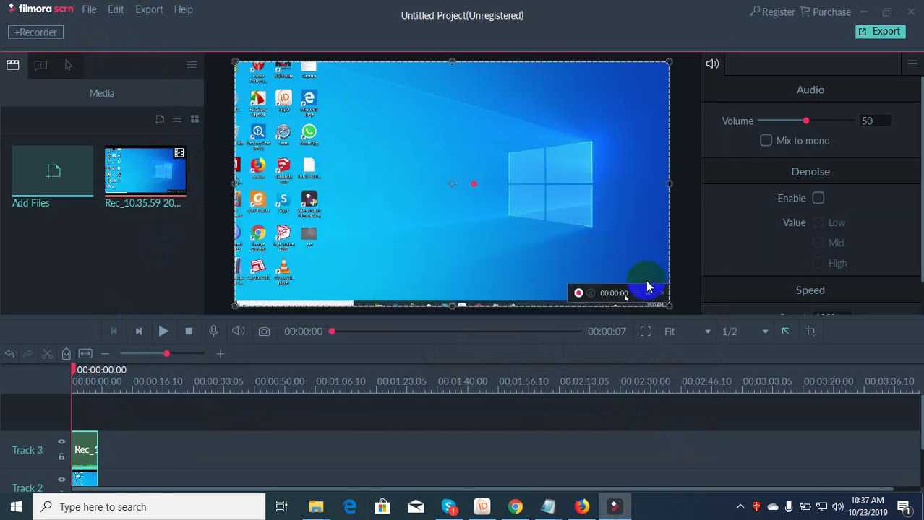
click(915, 14)
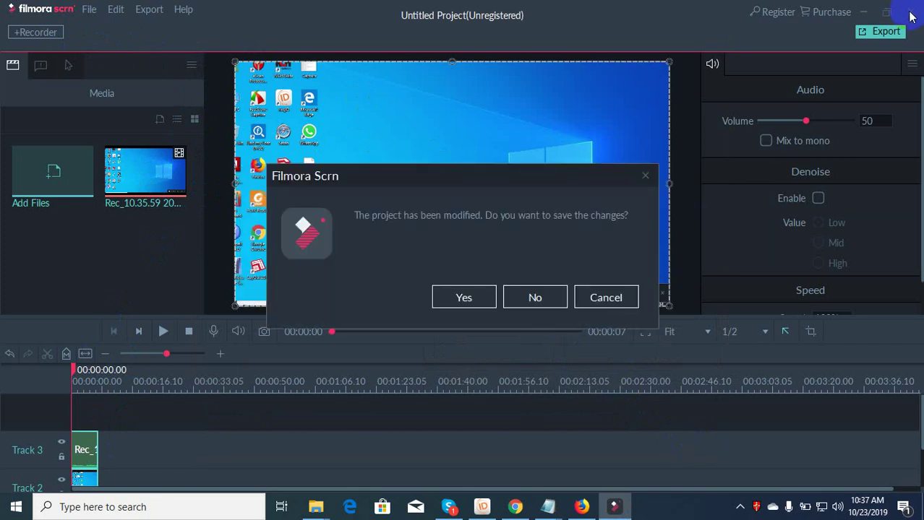
click(534, 293)
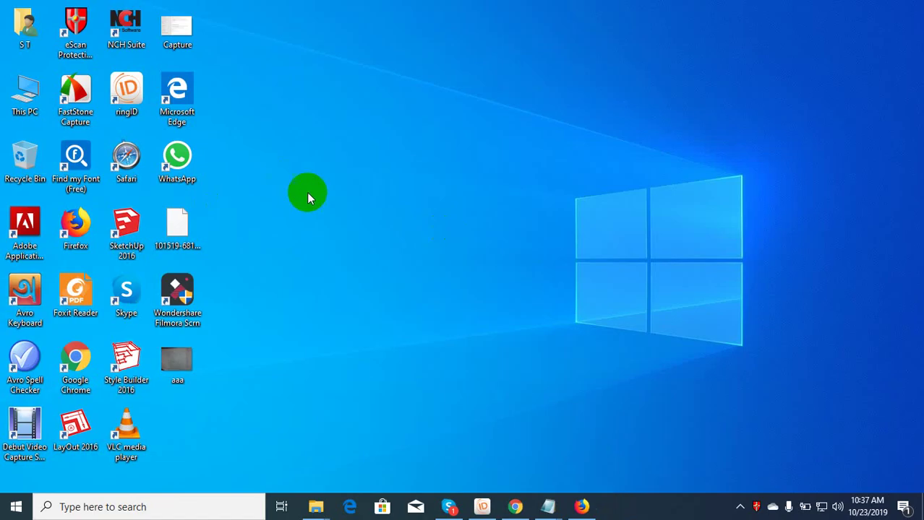
- Open the Filmora Scrn install folder via the shortcut's Properties and Open File Location
right_click(185, 276)
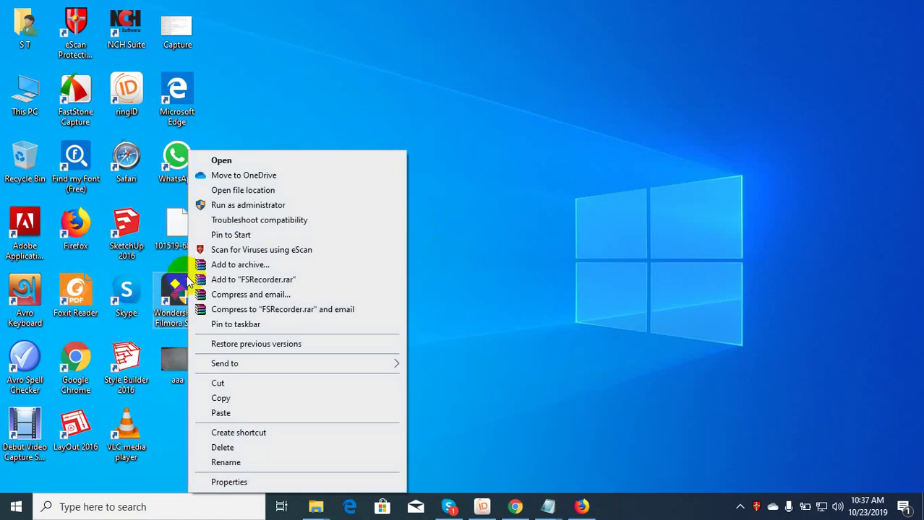
click(235, 481)
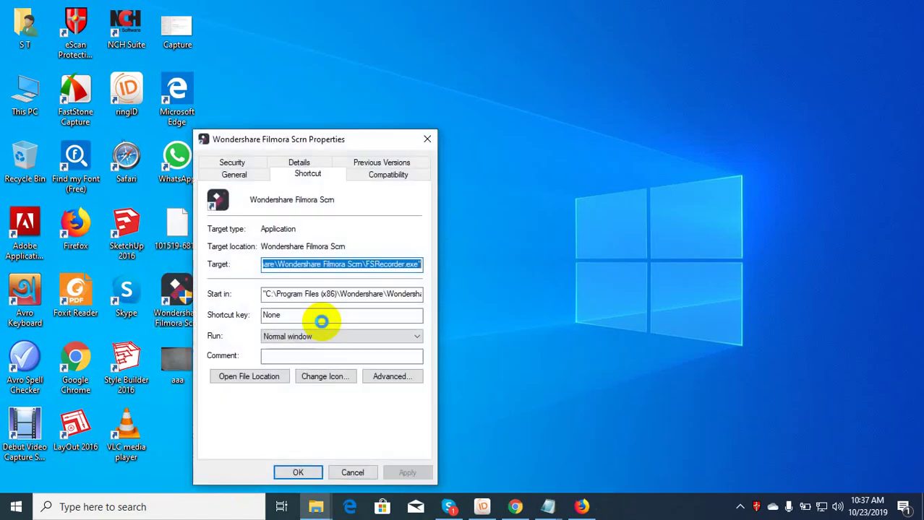
click(266, 386)
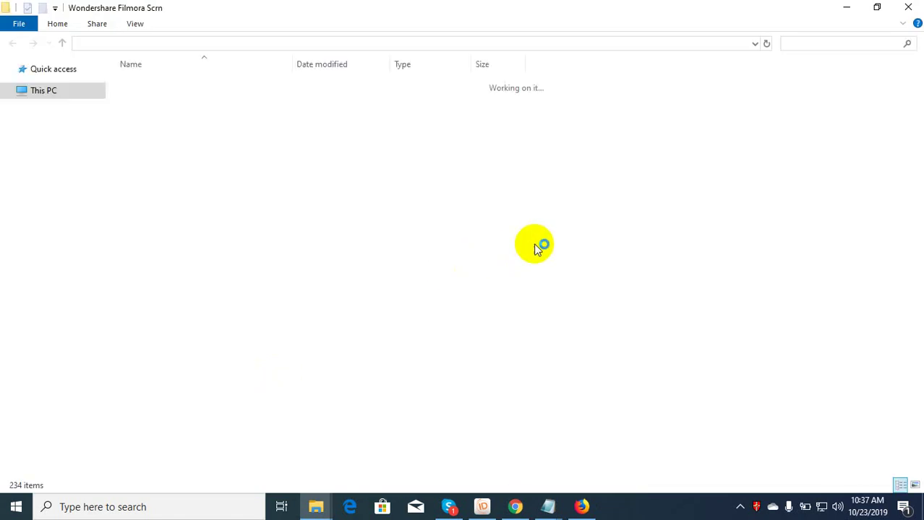
- Paste UpdateRegister.dll into the install folder, replacing the existing file
right_click(654, 202)
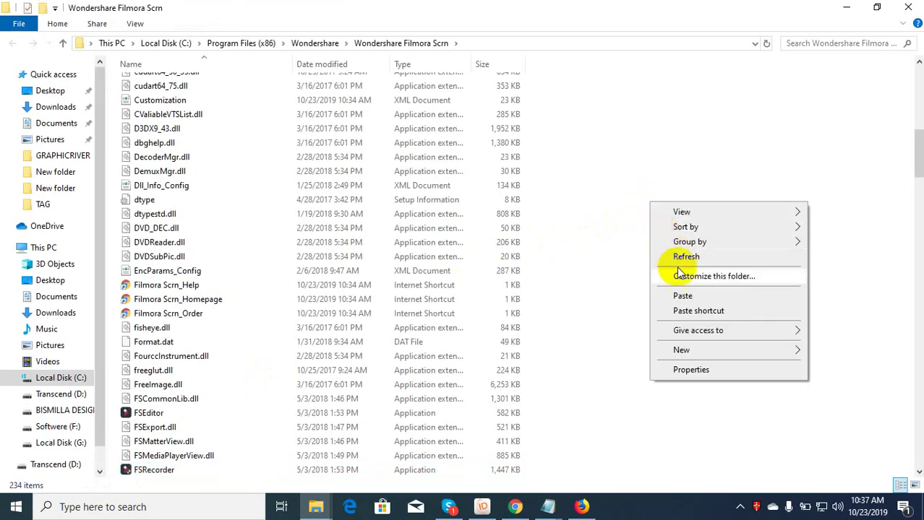
click(685, 295)
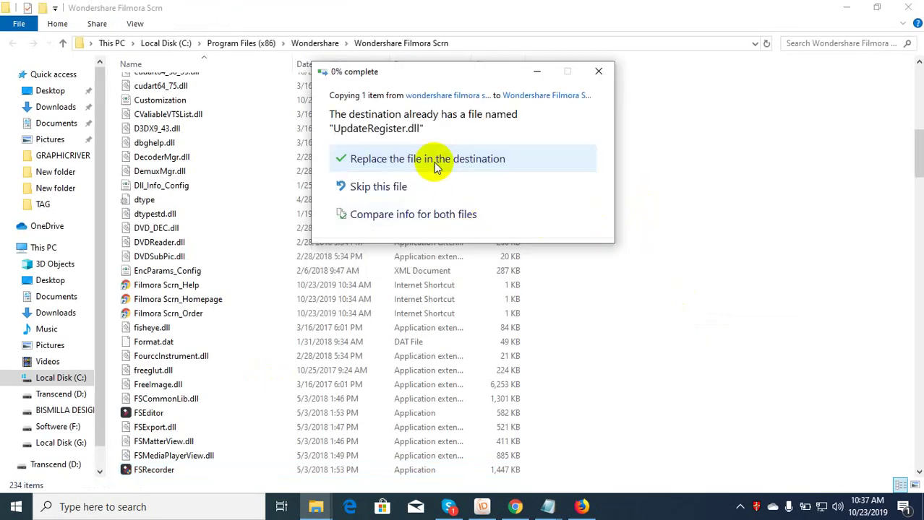
click(434, 163)
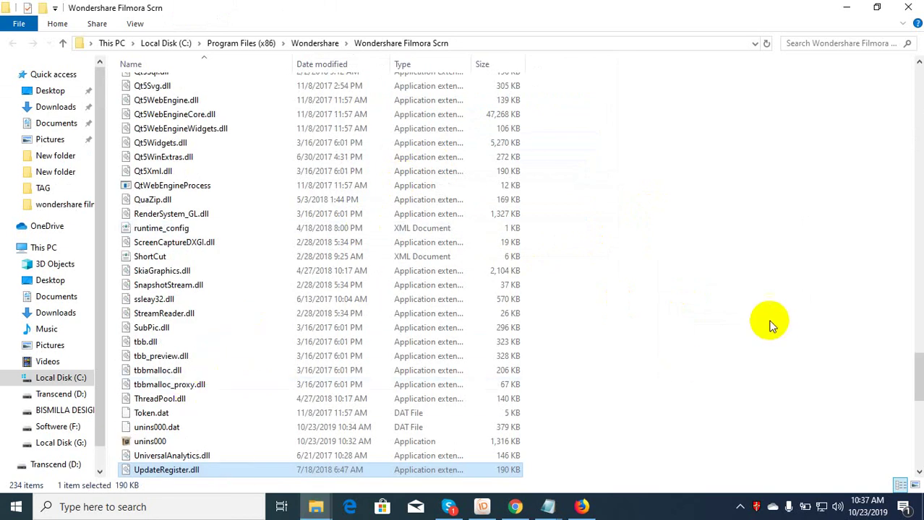
- Close the program folder and shortcut Properties windows, then refresh the desktop twice
click(908, 7)
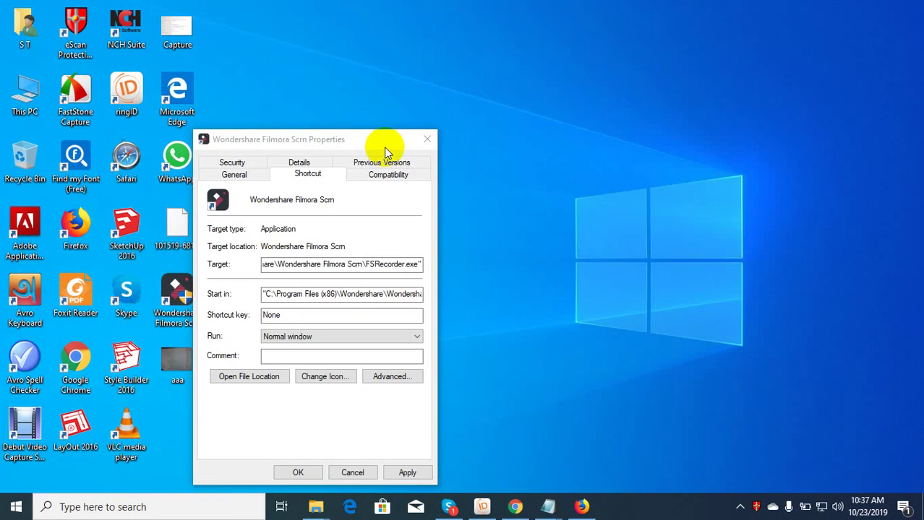
click(429, 141)
right_click(306, 92)
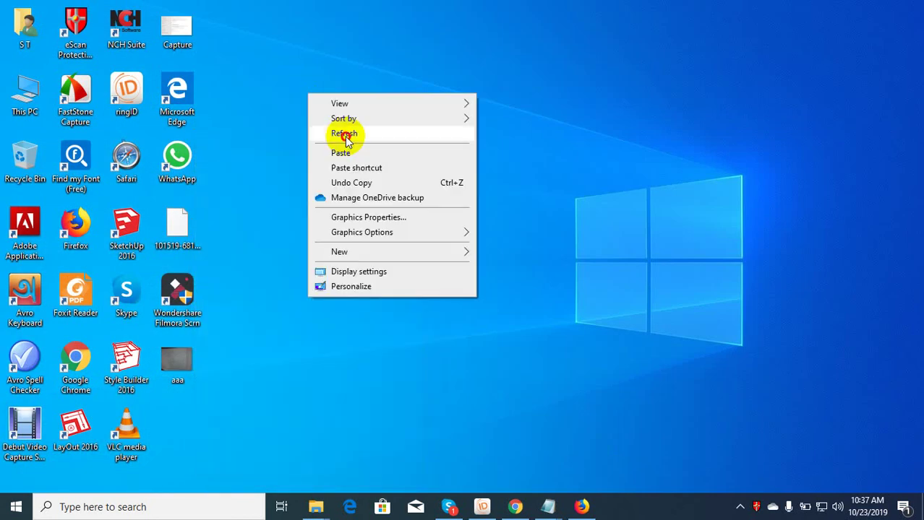
click(344, 134)
right_click(308, 97)
click(337, 136)
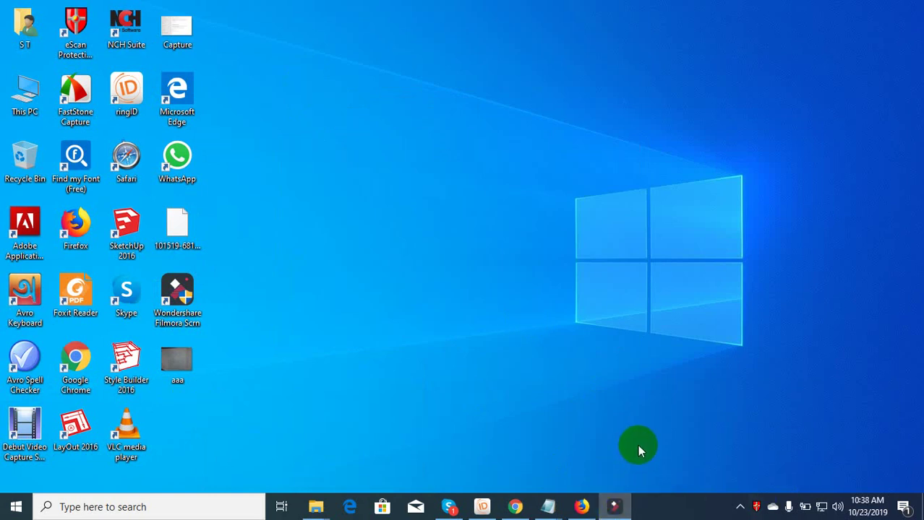
mouse_move(617, 509)
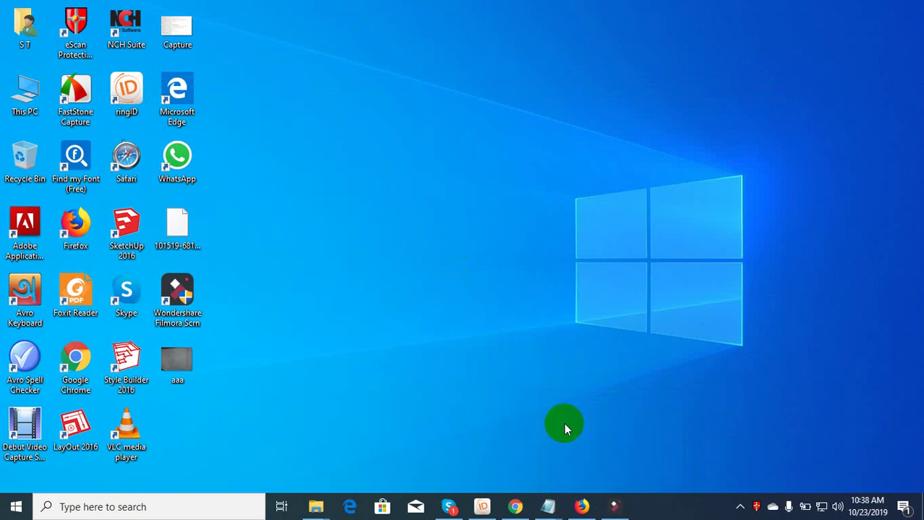
- Restore the Firefox window from the taskbar, showing the YouTube channel page
click(582, 506)
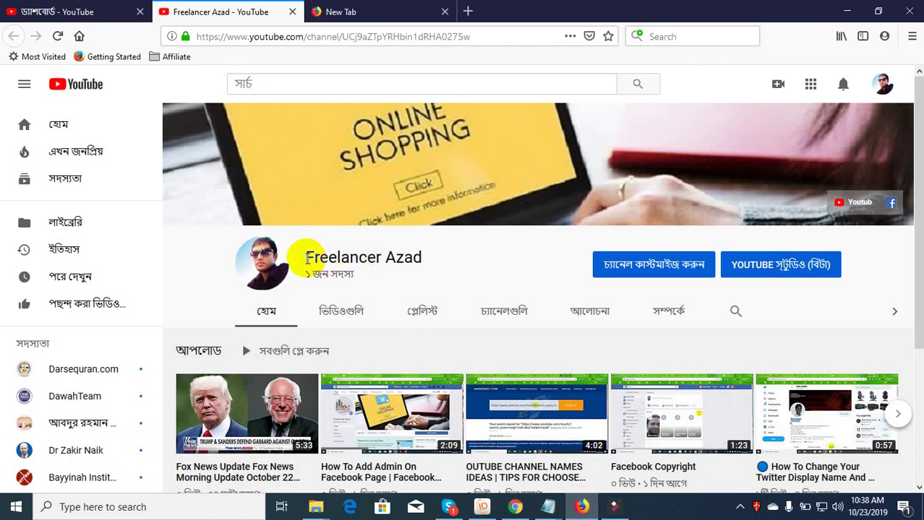